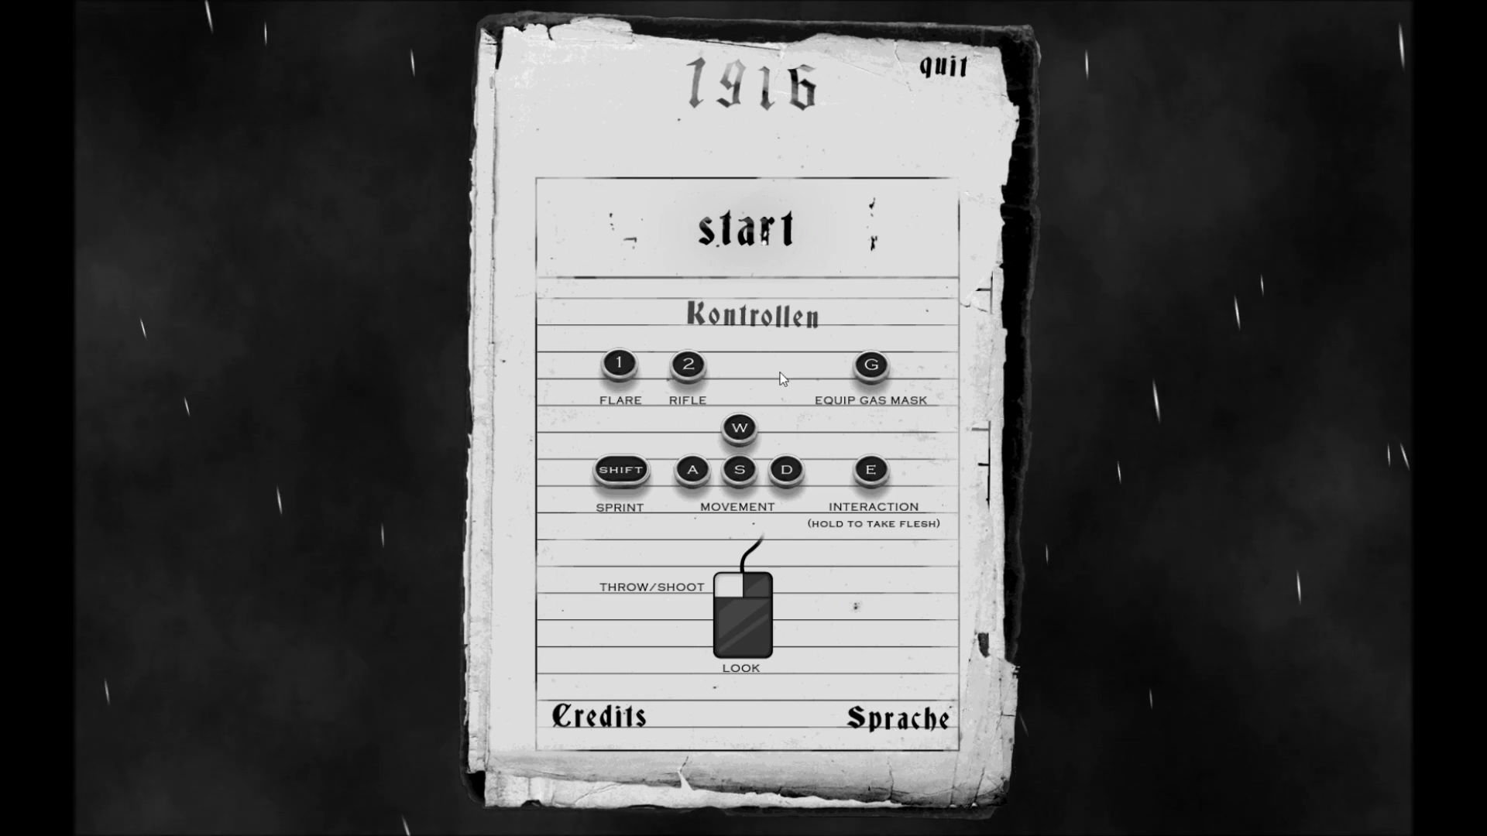
click(918, 719)
click(827, 482)
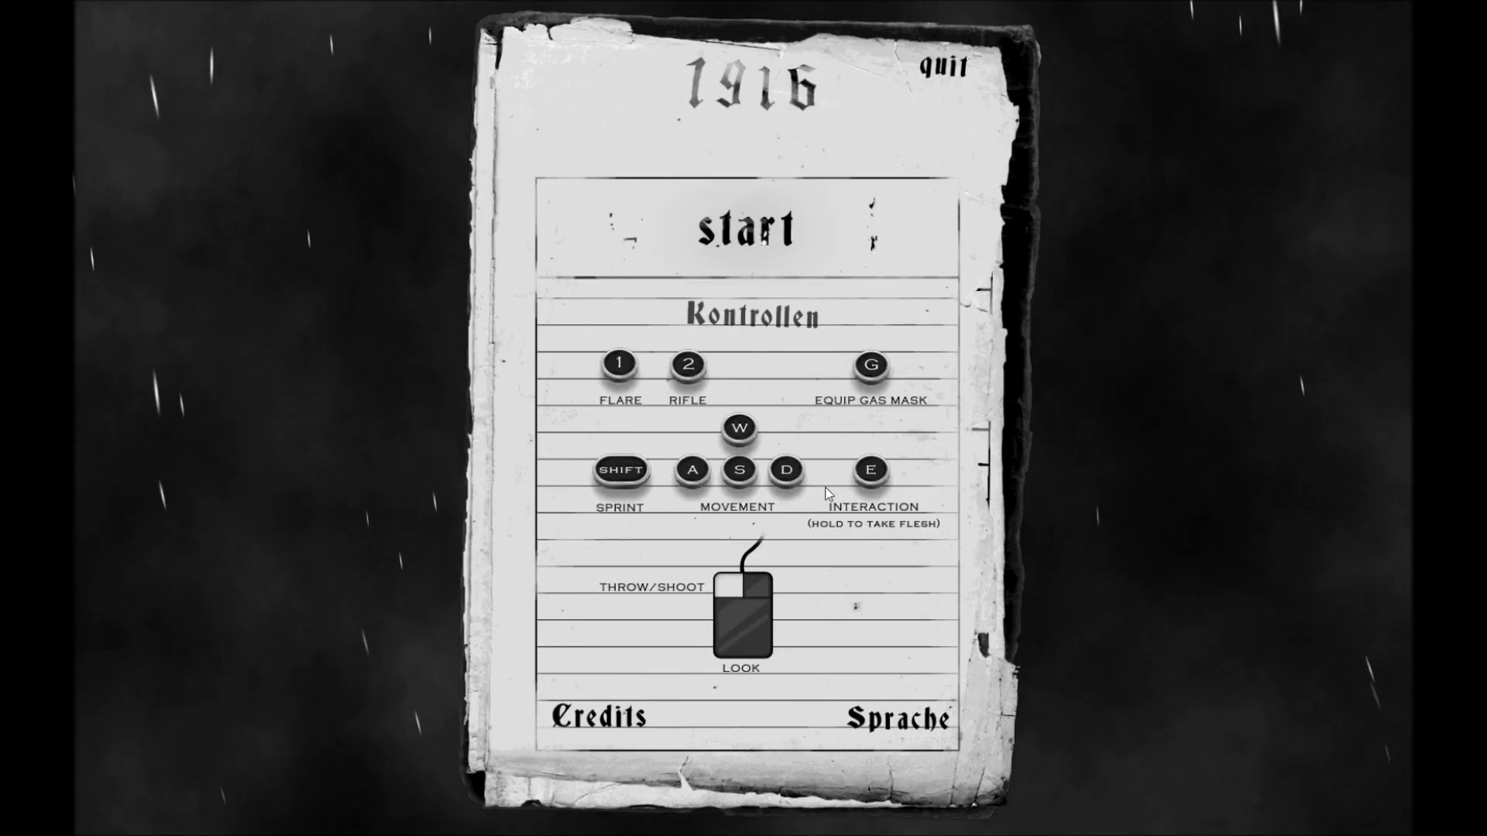